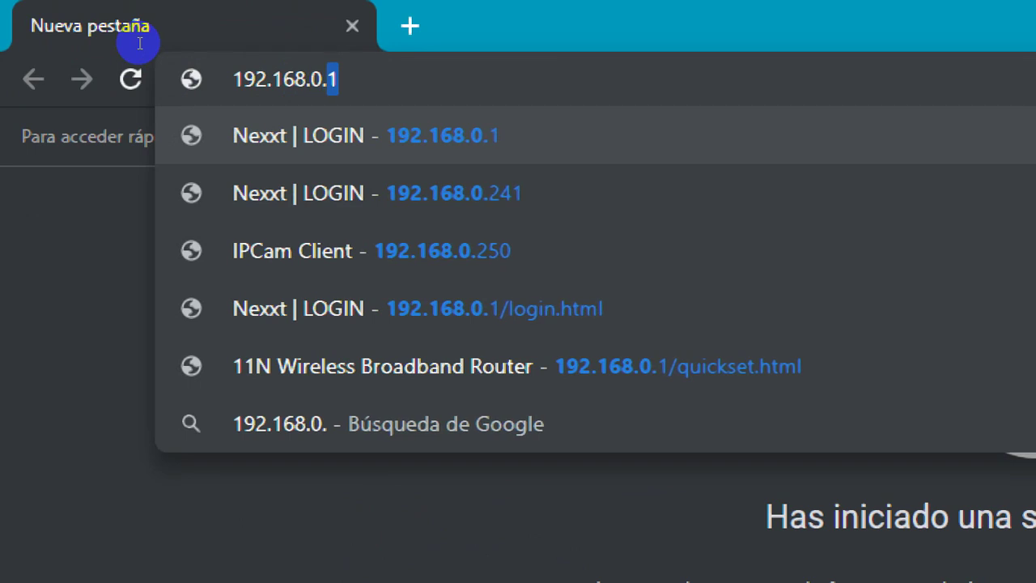
Step: Load the admin page at 192.168.0.1 and log in with the router's login password
key("Return")
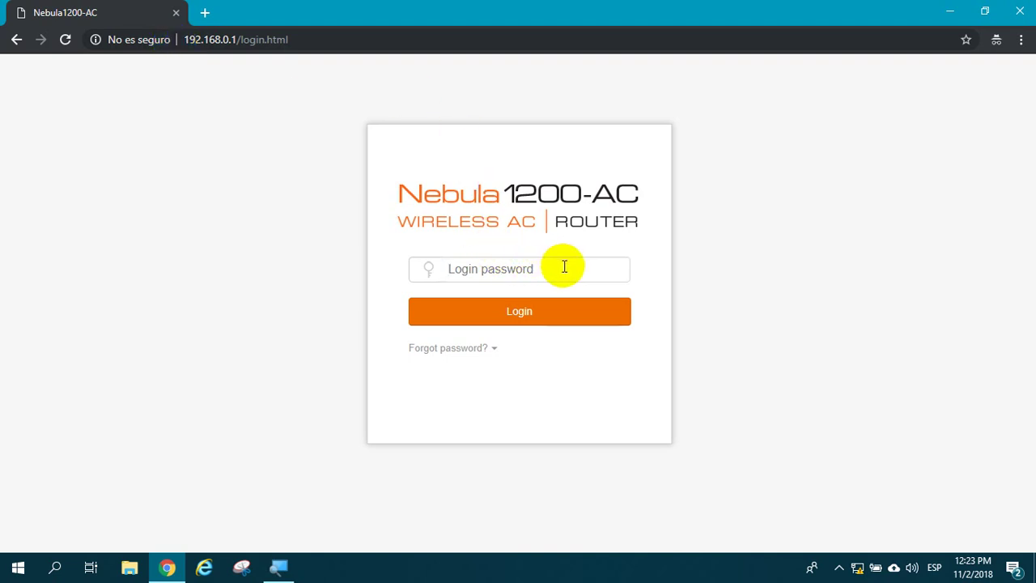
type("admin")
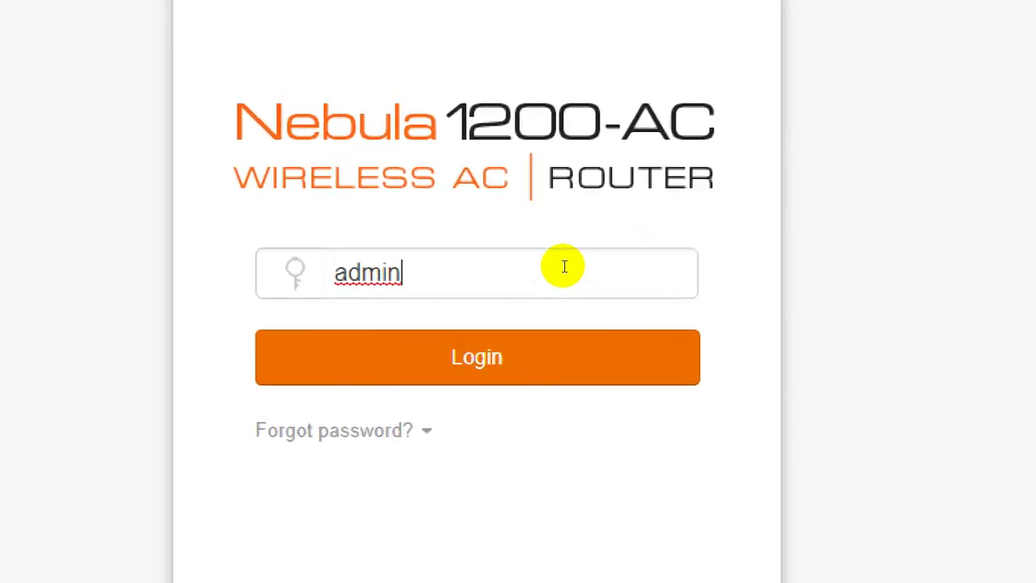
left_click(571, 357)
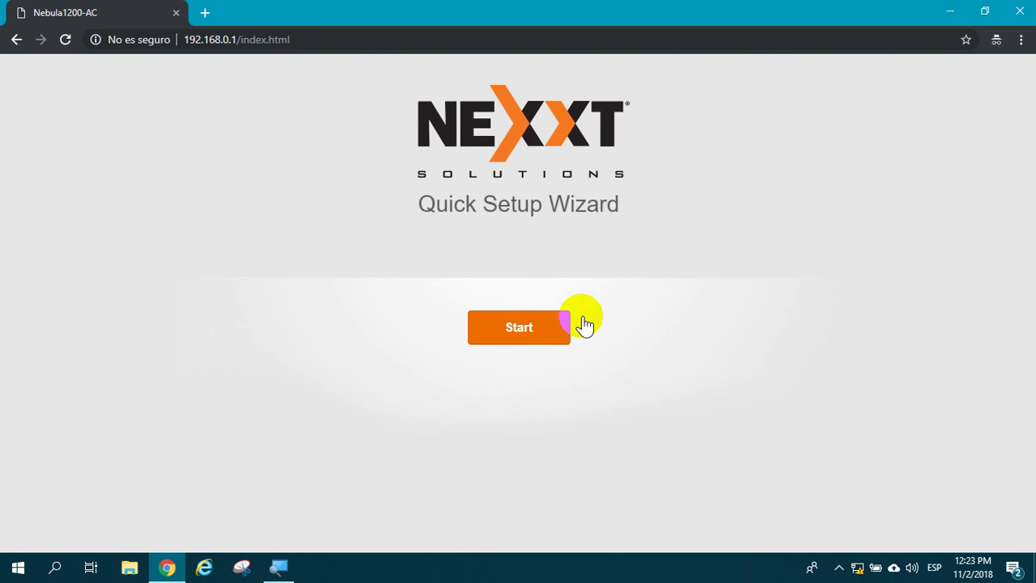
Step: Start the Quick Setup Wizard and keep DHCP as the internet connection type
left_click(560, 328)
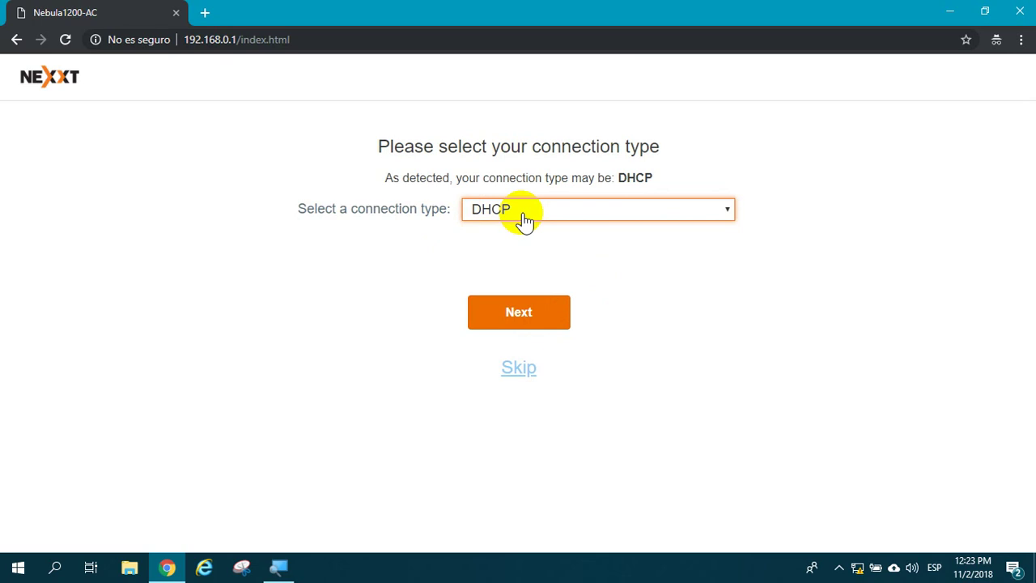
left_click(528, 322)
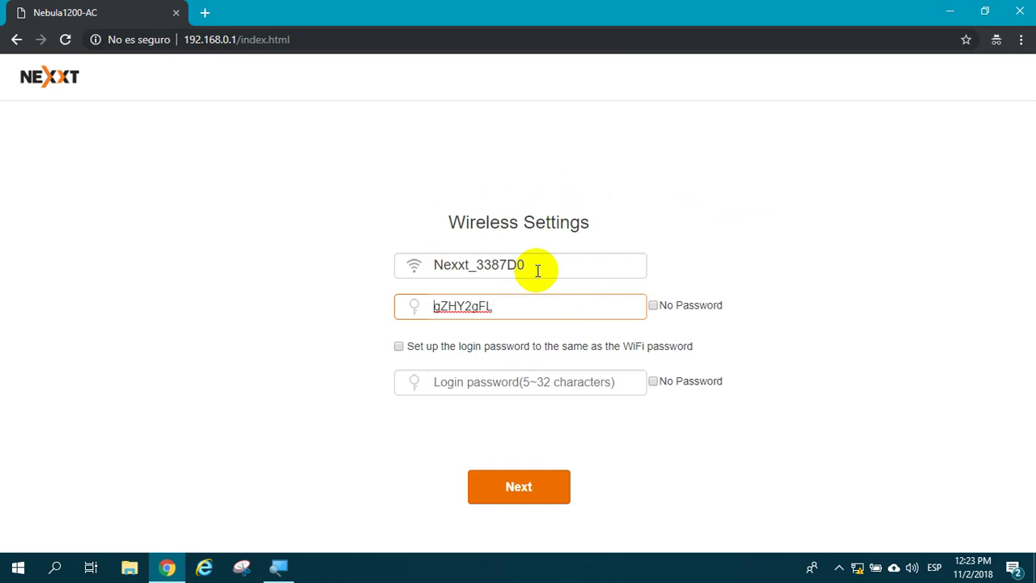
Step: Rename the WiFi network to Nebula1200_Router and replace its WiFi password
left_click_drag(537, 267, 423, 267)
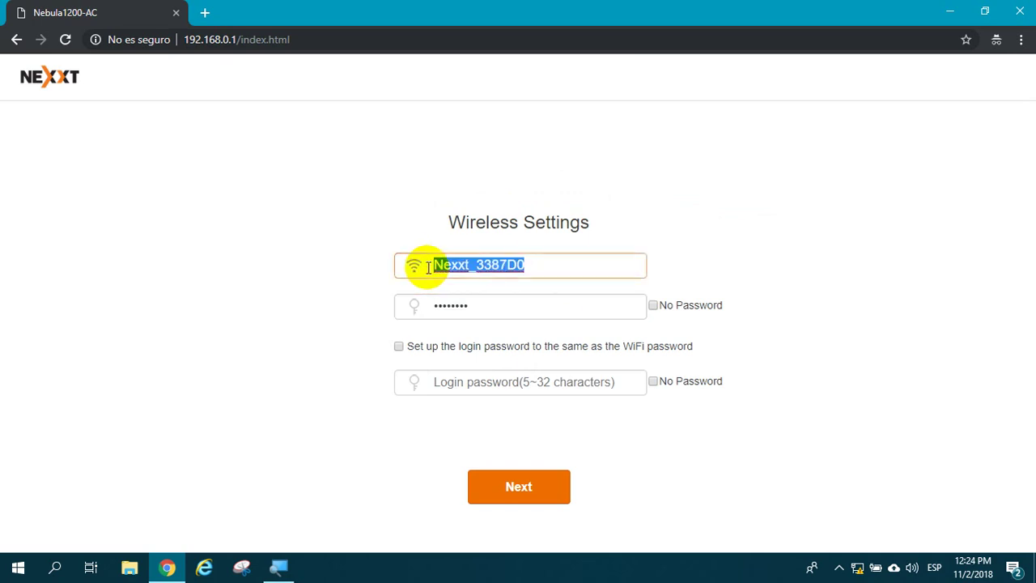
type("Nebula")
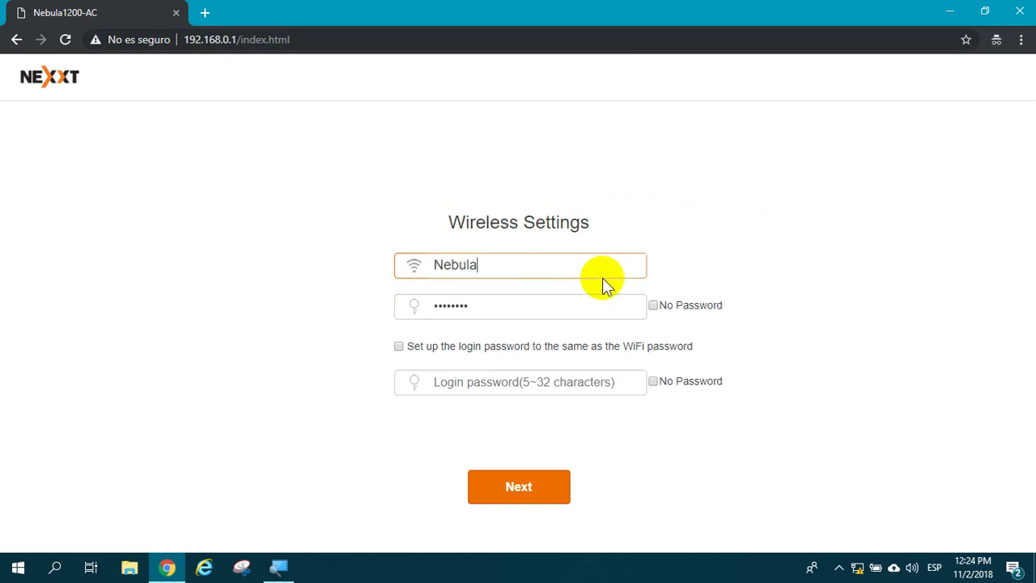
type("1200_Router")
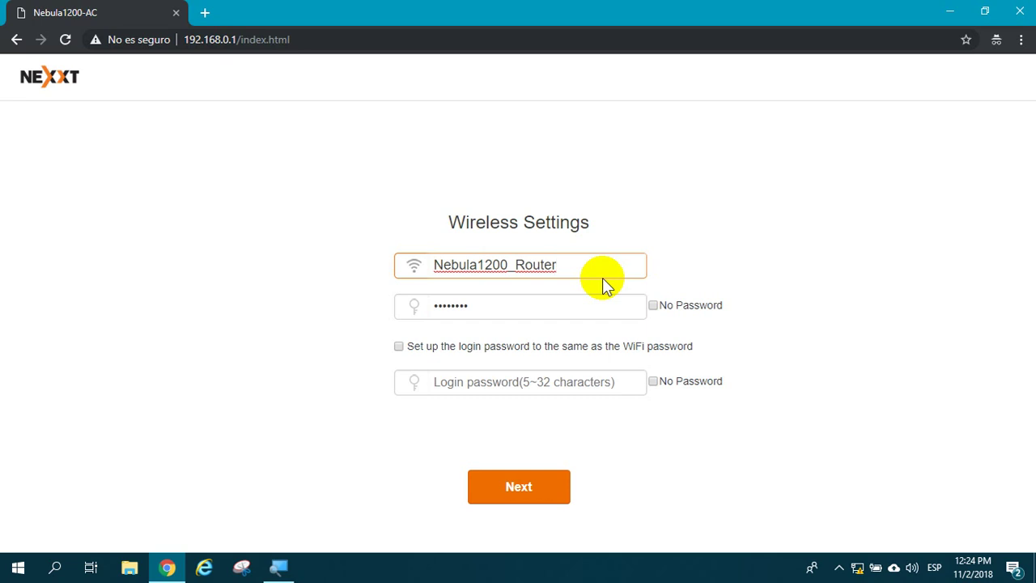
left_click(603, 311)
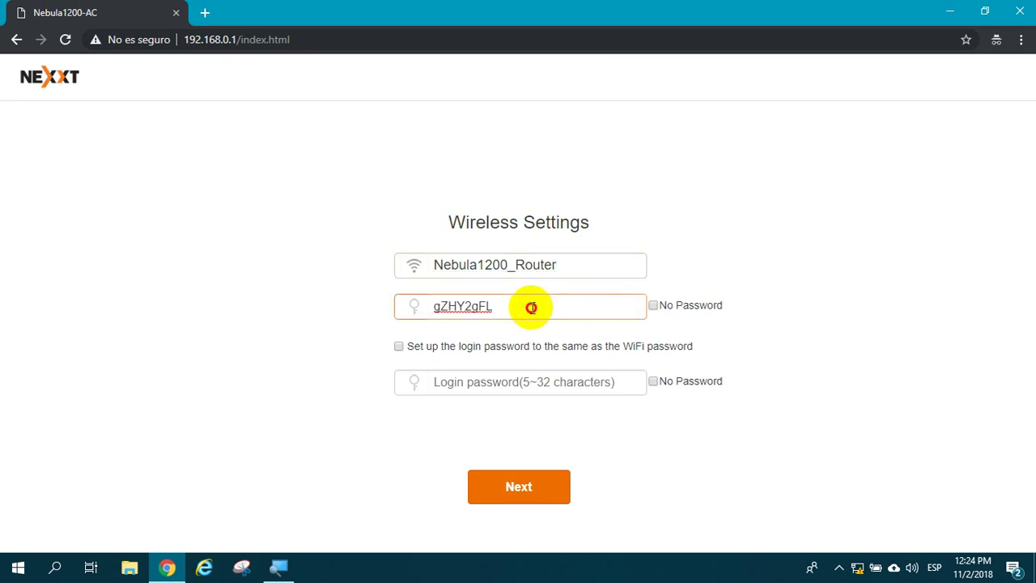
left_click_drag(536, 306, 396, 314)
type("123")
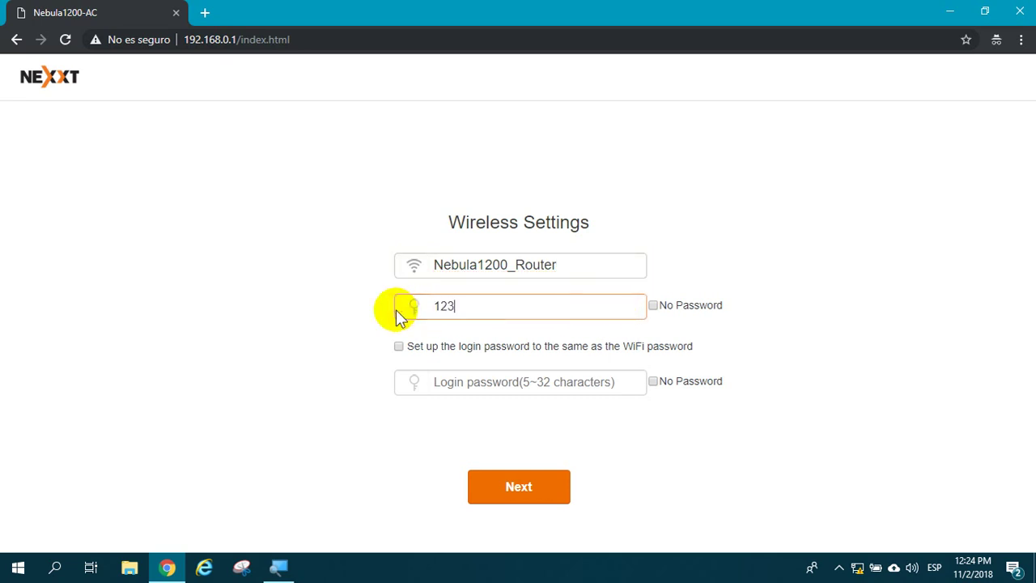
type("45678")
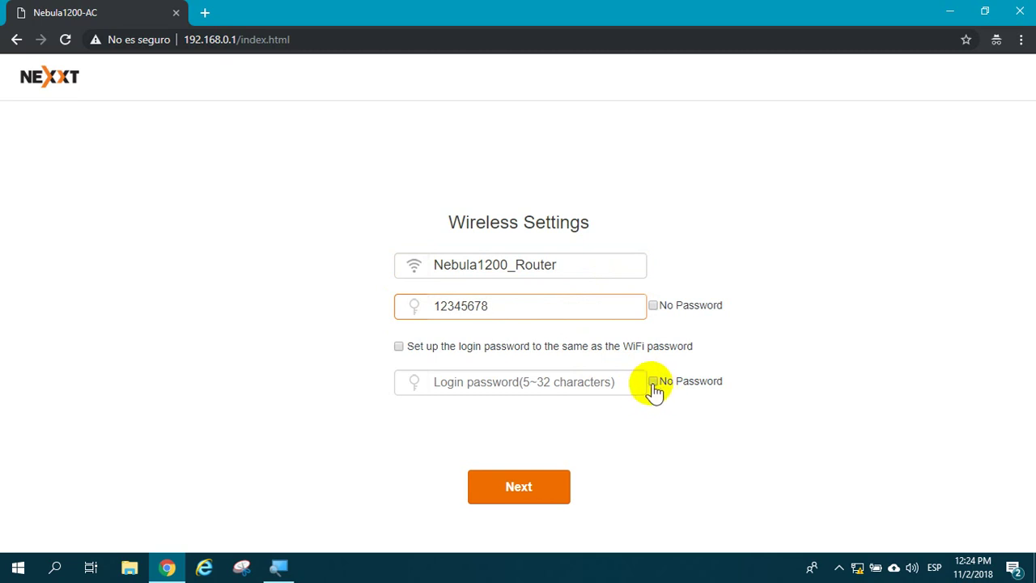
Step: Choose No Password for the login password, review the wireless settings, and finish the wizard
left_click(653, 383)
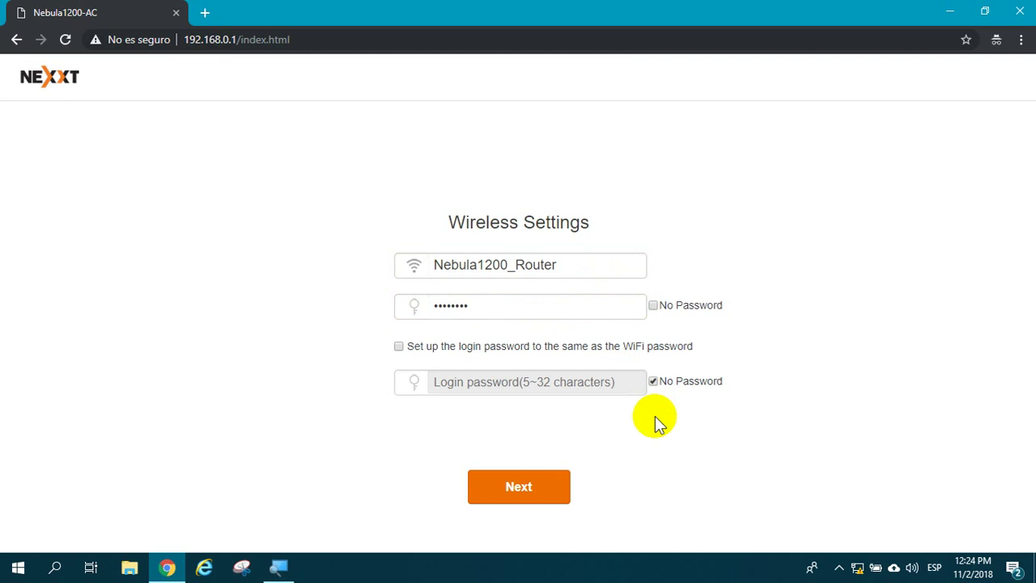
left_click(610, 270)
left_click(604, 309)
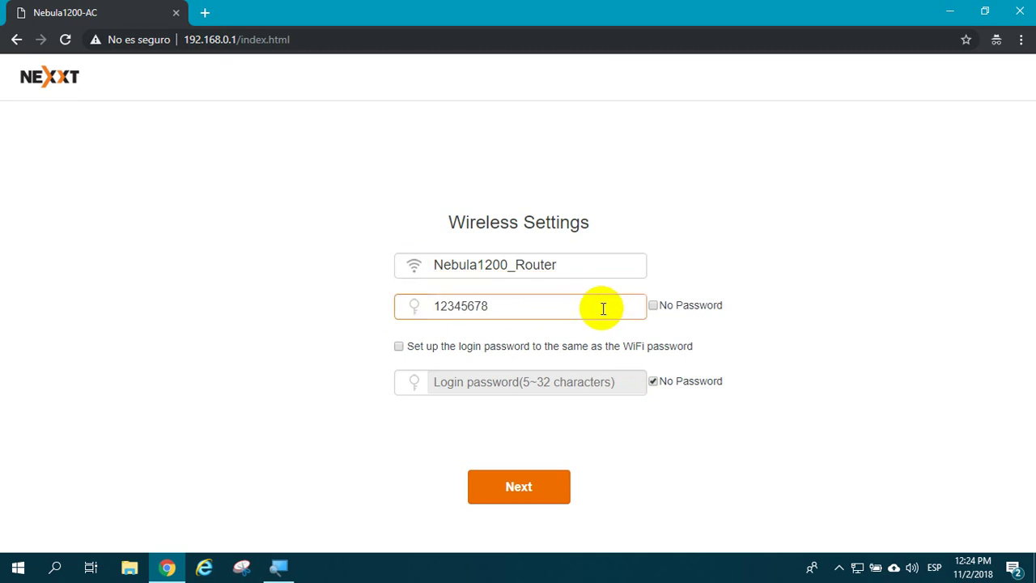
left_click(540, 498)
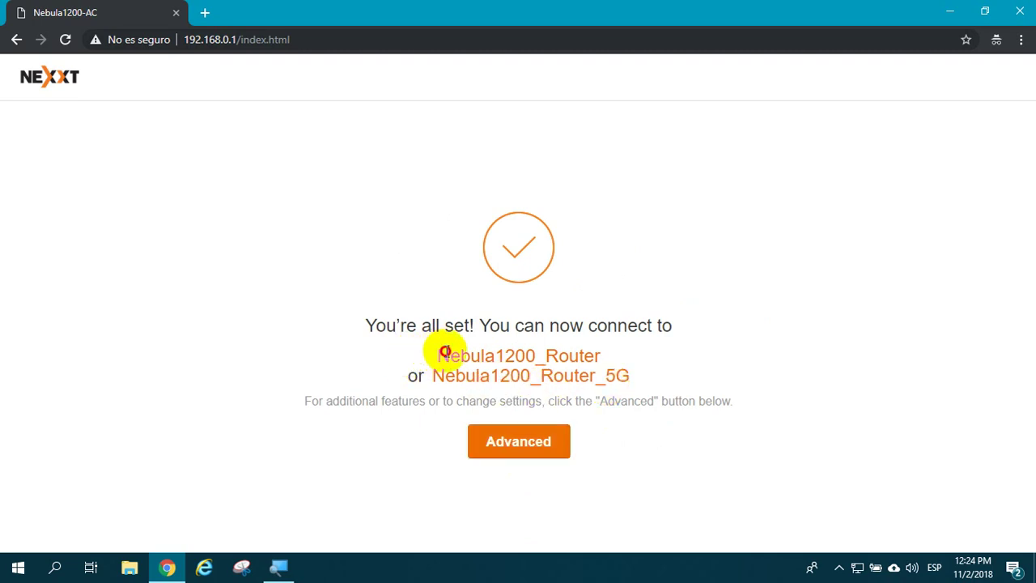
left_click_drag(440, 353, 604, 353)
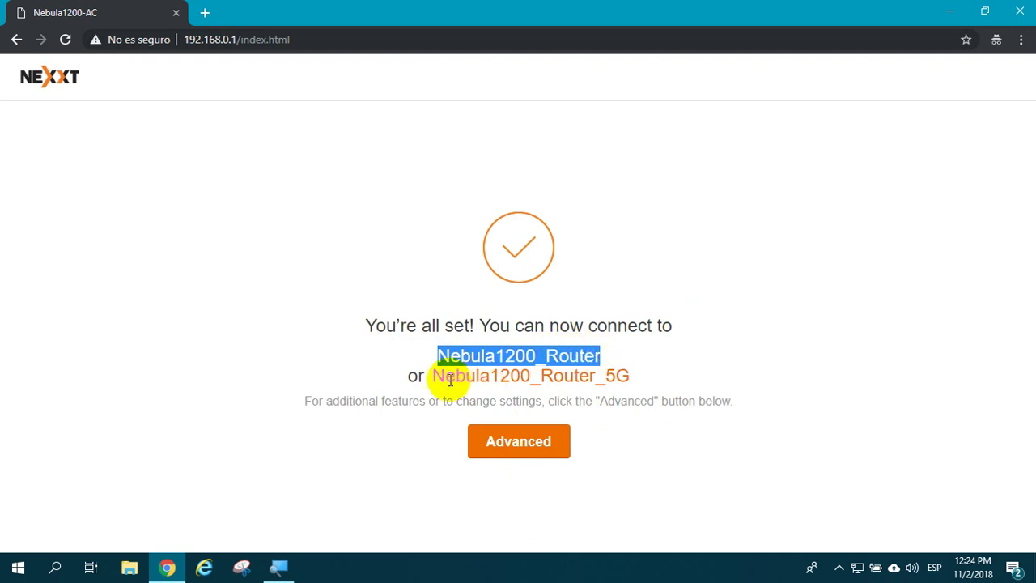
left_click_drag(434, 376, 629, 374)
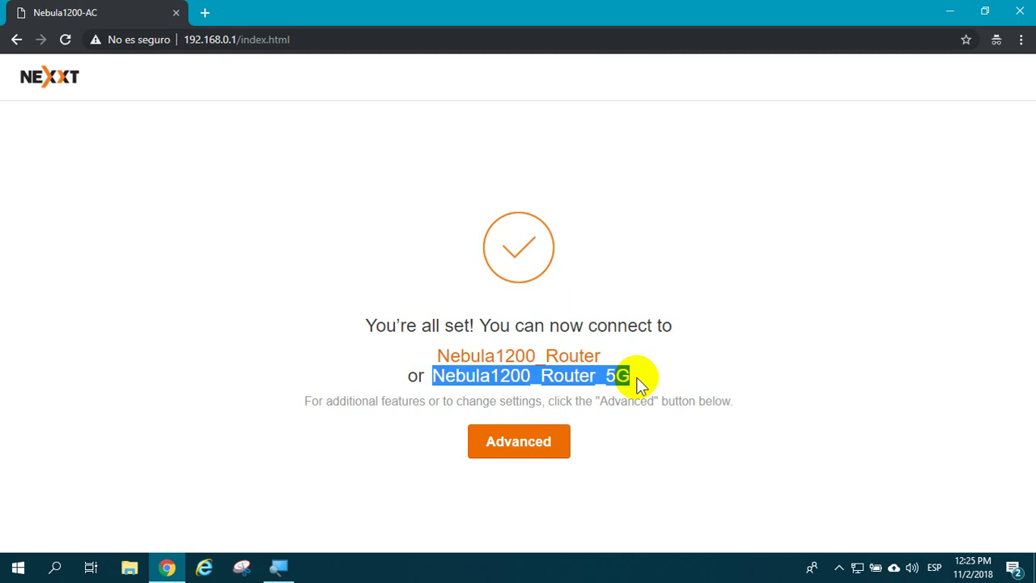
left_click_drag(437, 355, 601, 356)
left_click_drag(435, 377, 639, 378)
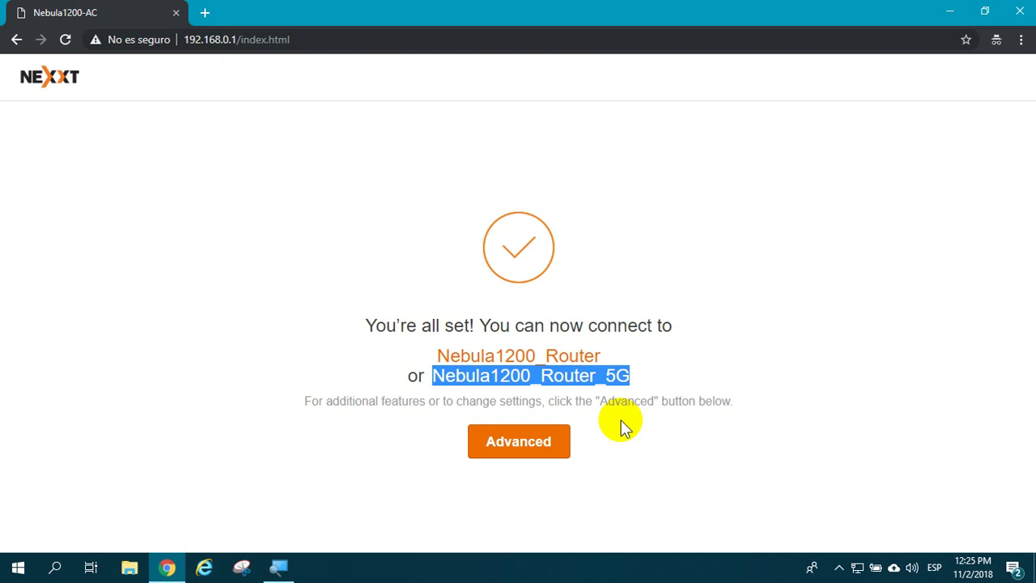
left_click_drag(605, 357, 434, 354)
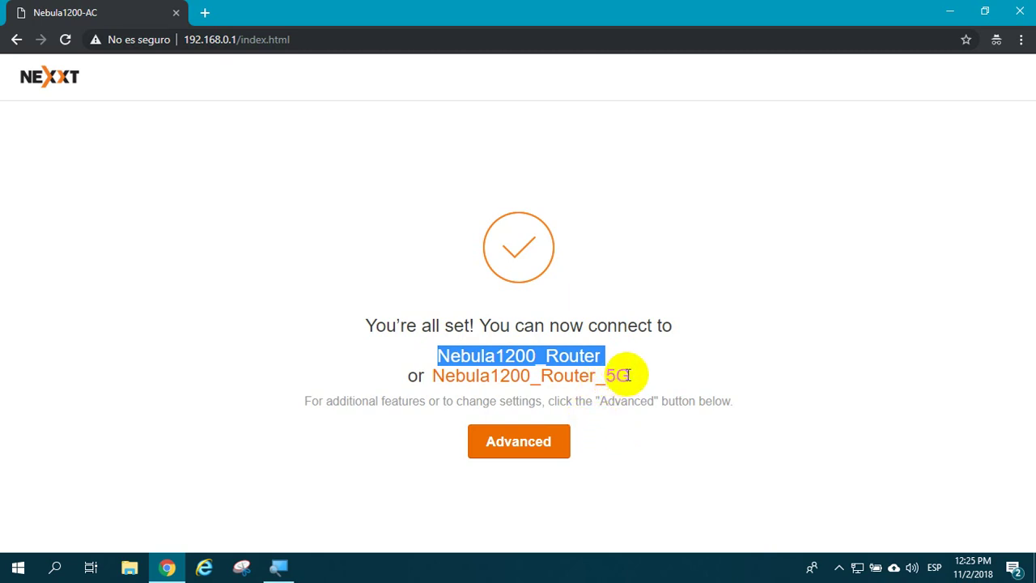
left_click_drag(629, 375, 437, 376)
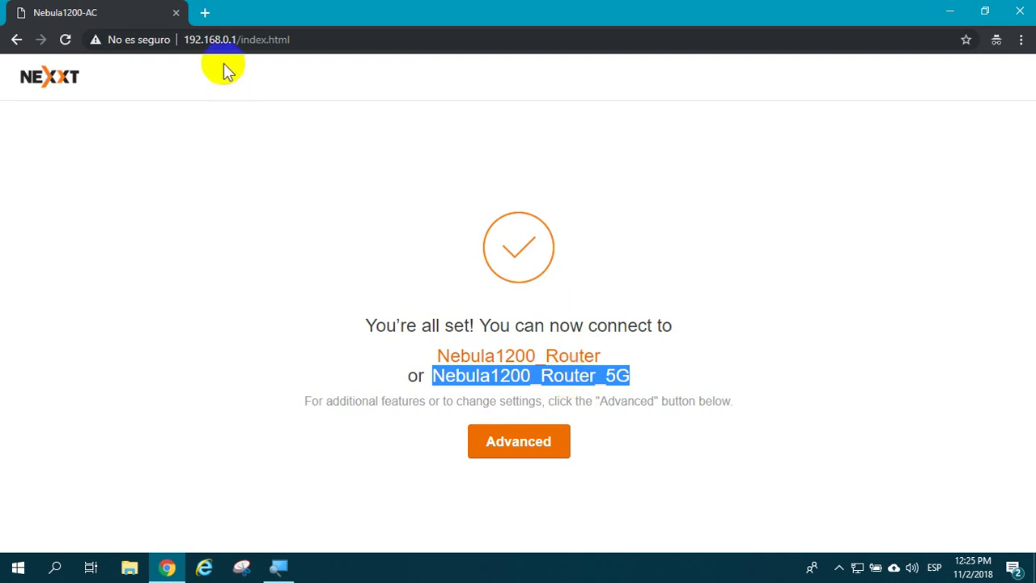
left_click(205, 12)
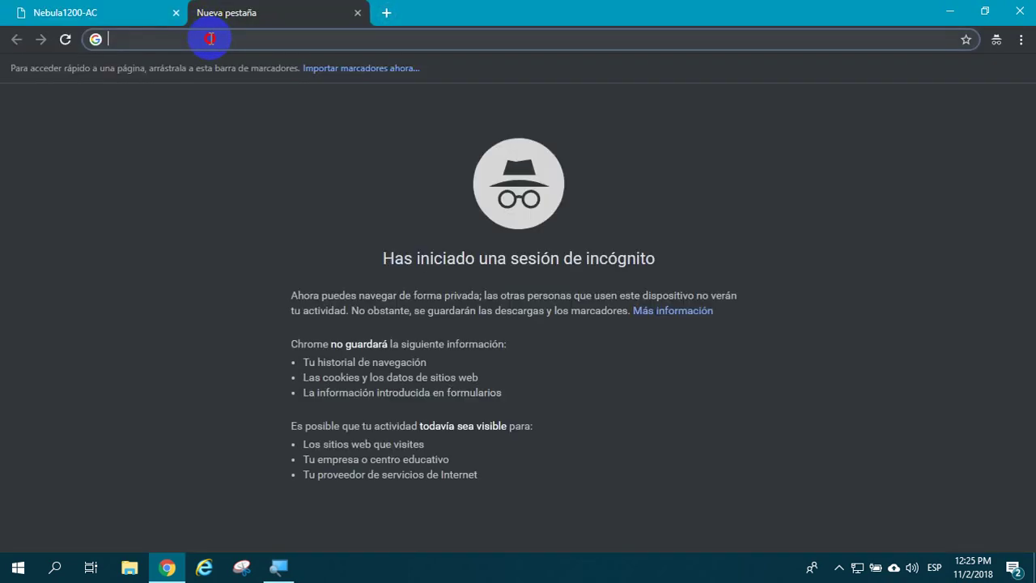
type("www.youtube.com")
key("BackSpace")
key("BackSpace")
key("BackSpace")
key("BackSpace")
key("BackSpace")
key("BackSpace")
key("BackSpace")
key("BackSpace")
key("BackSpace")
key("BackSpace")
key("BackSpace")
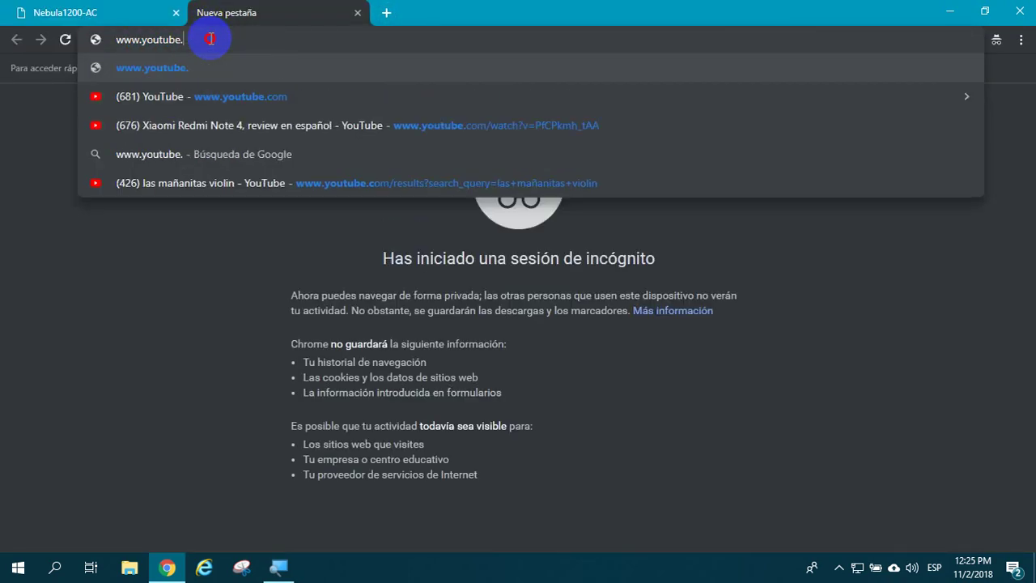
type("nexxtsolutionst")
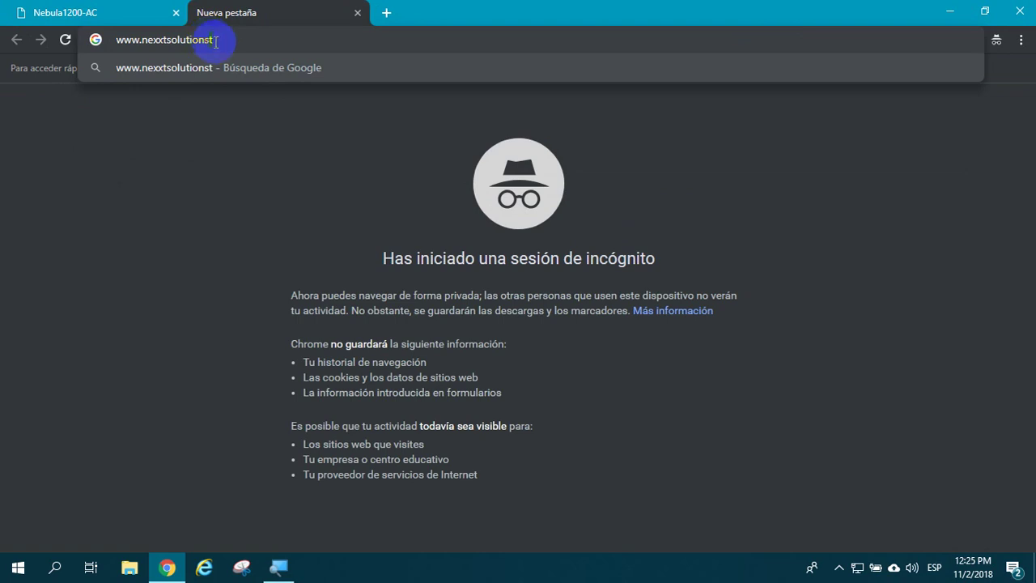
key("BackSpace")
type(".com")
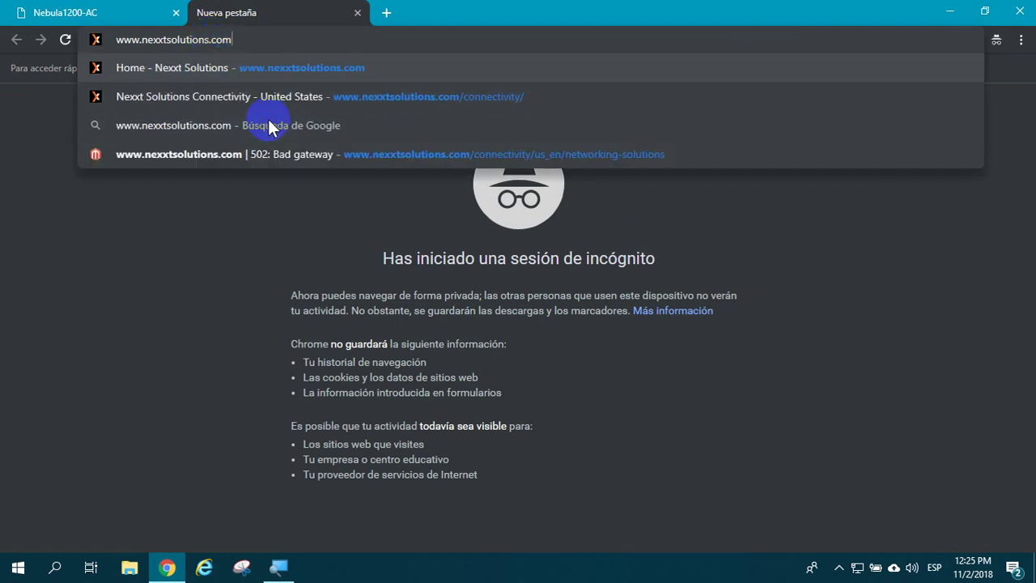
key("Return")
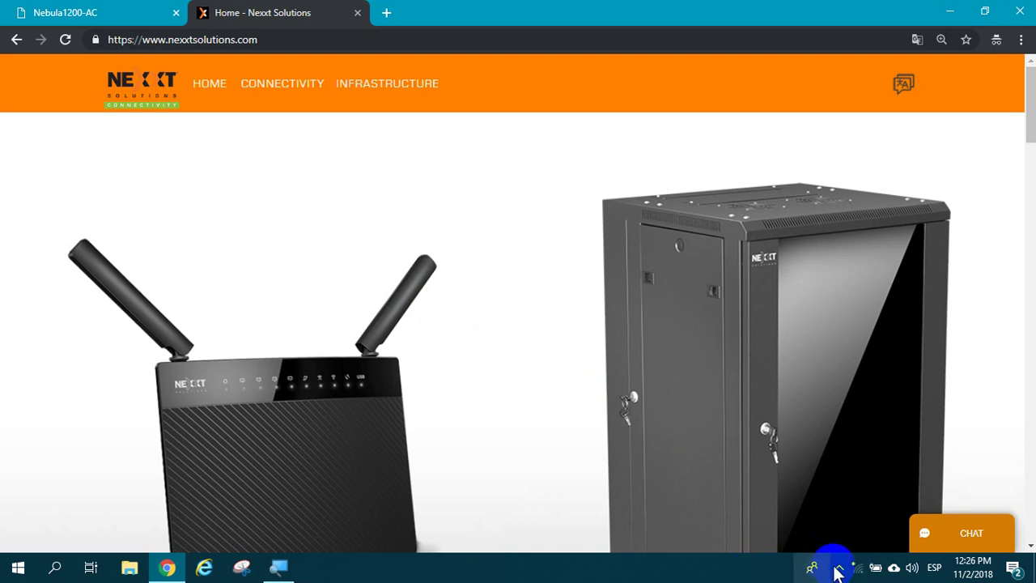
left_click(858, 567)
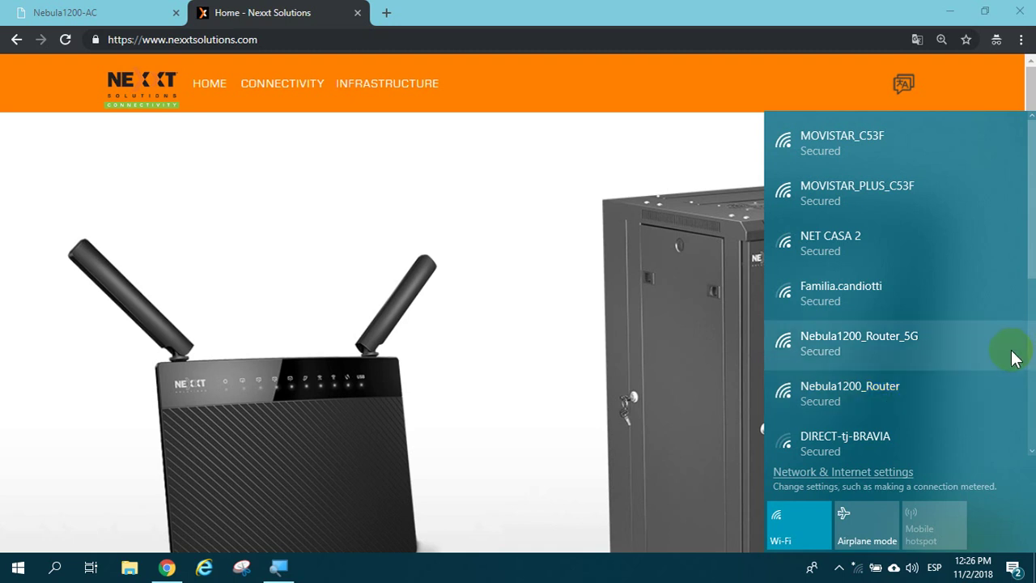
Step: Connect to Nebula1200_Router_5G with the WiFi security key and allow the PC to be discoverable
left_click(971, 355)
left_click(956, 411)
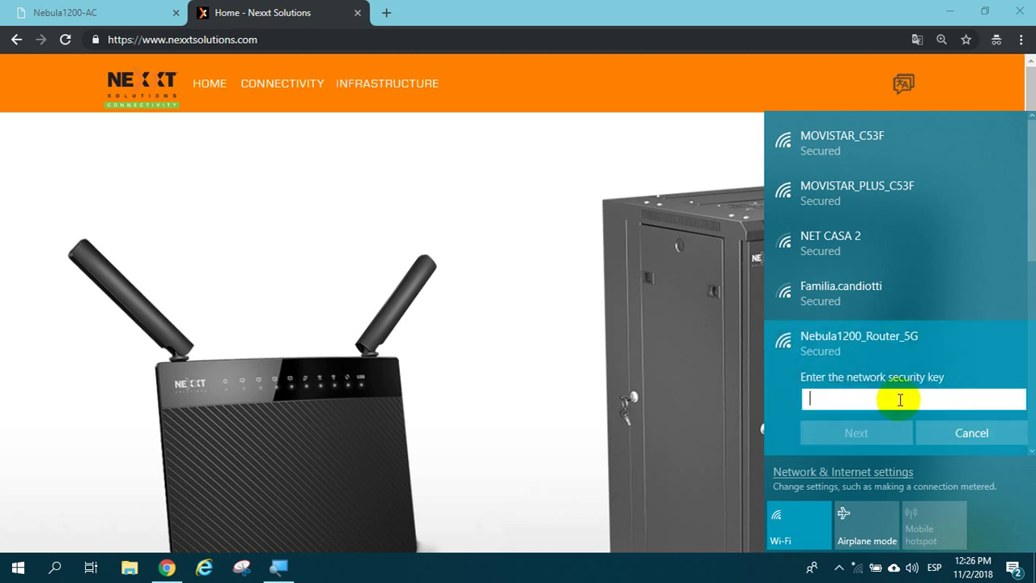
type("••••••••")
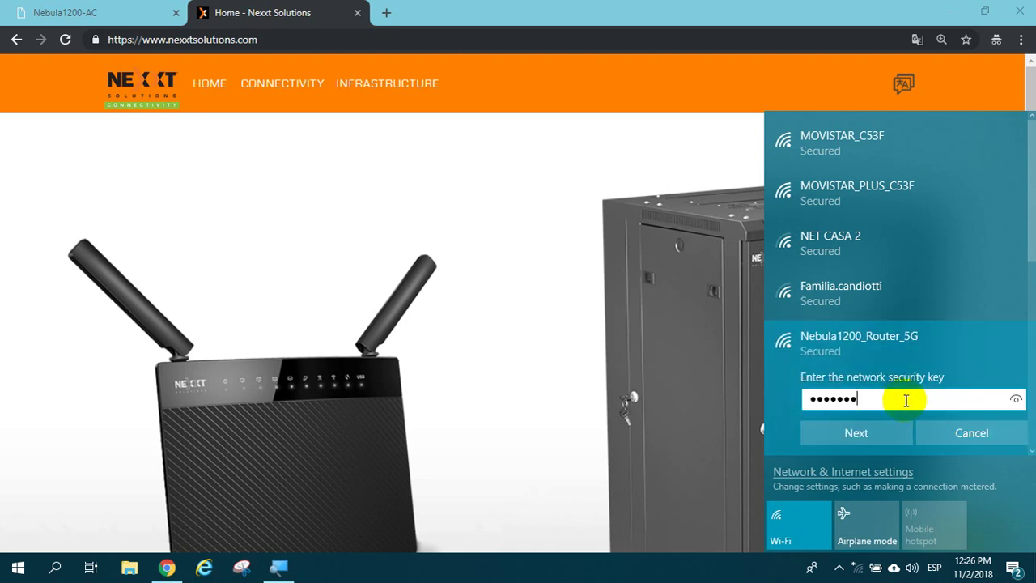
left_click(1019, 399)
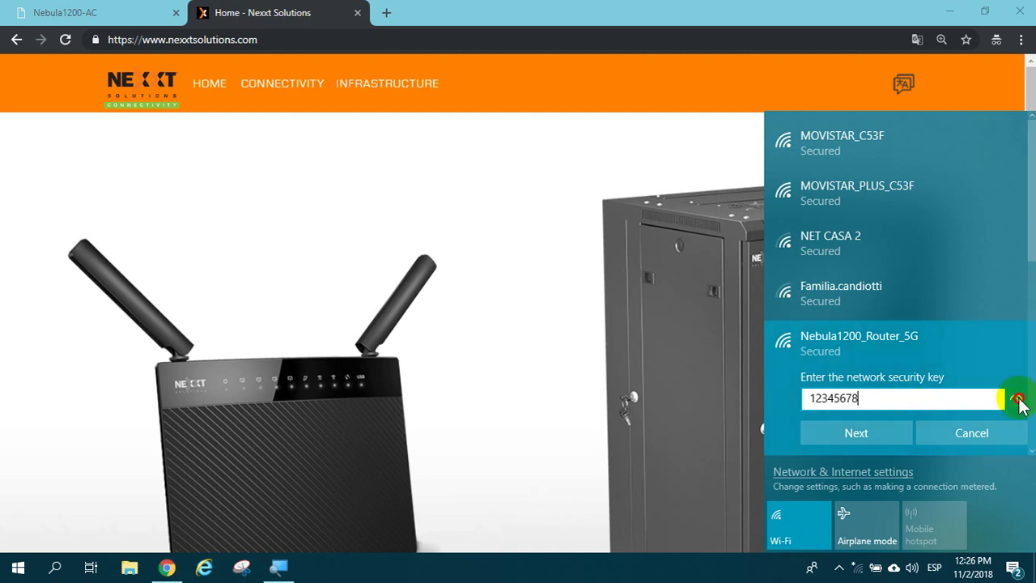
left_click(896, 433)
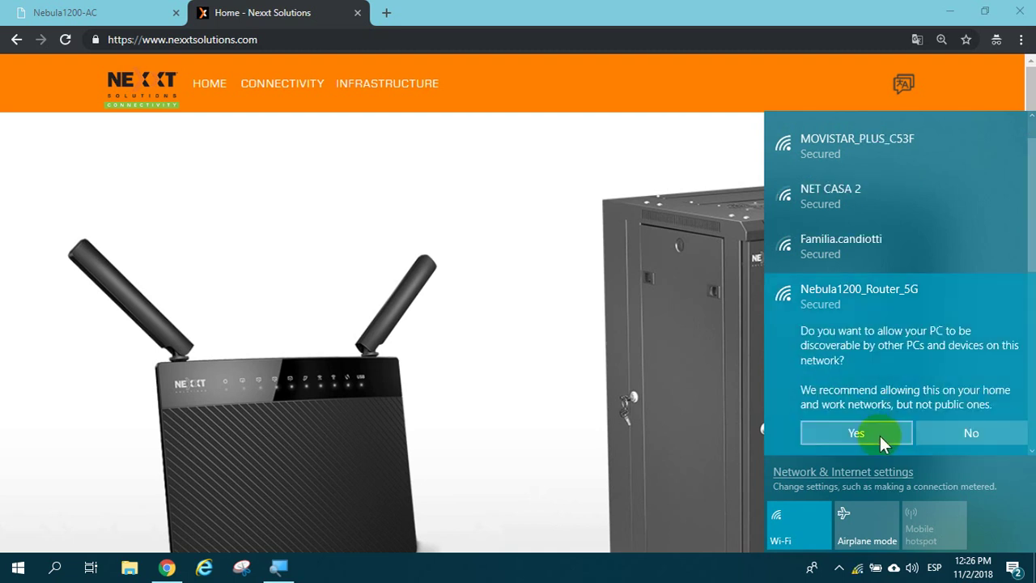
left_click(879, 435)
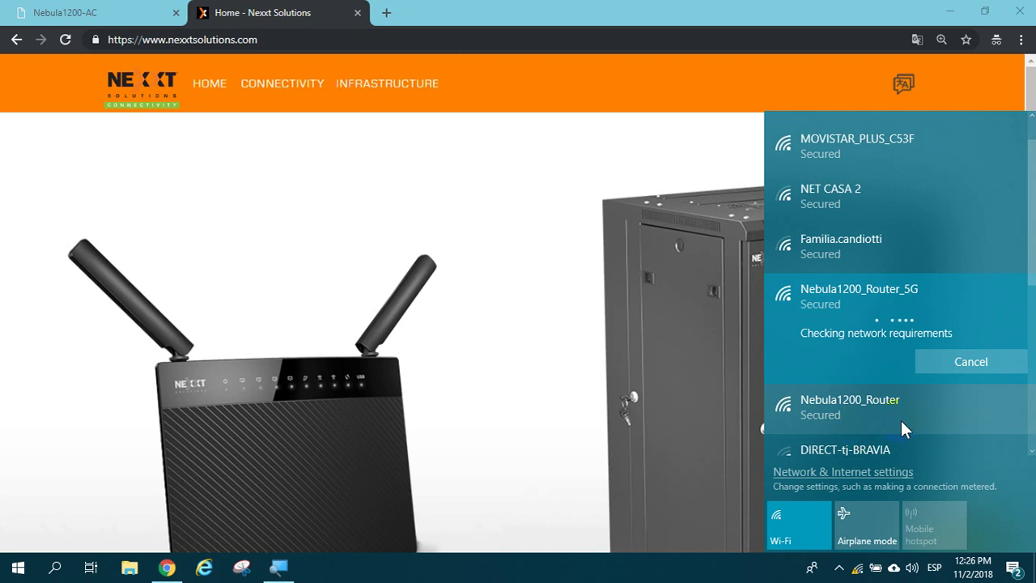